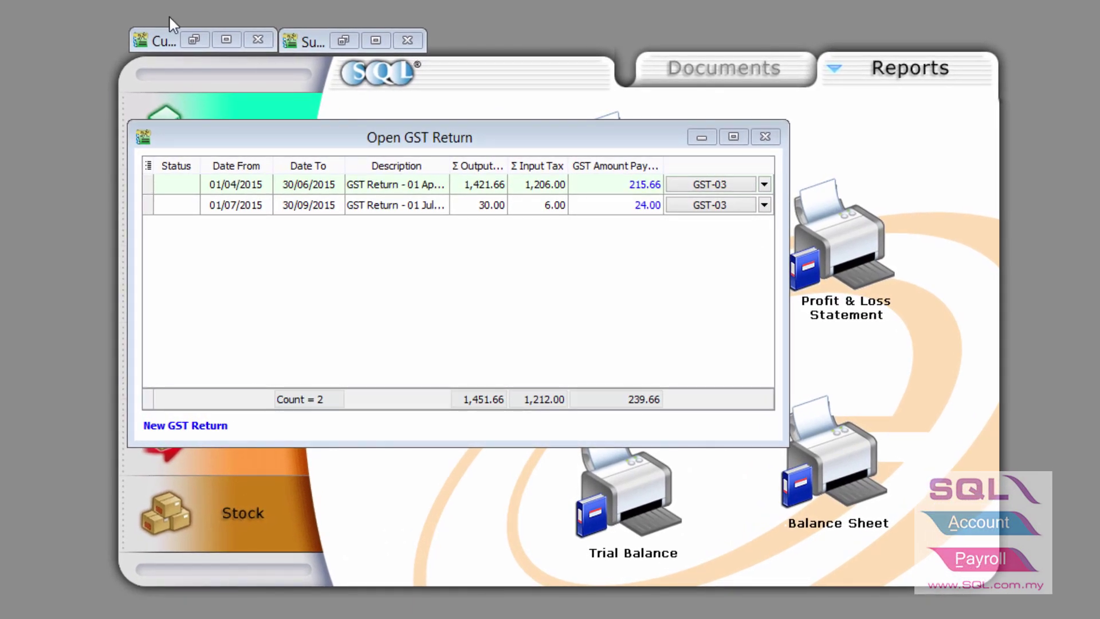
Start a new GST return for the period 01/10/2015 to 31/12/2015 and process it
left_click(108, 0)
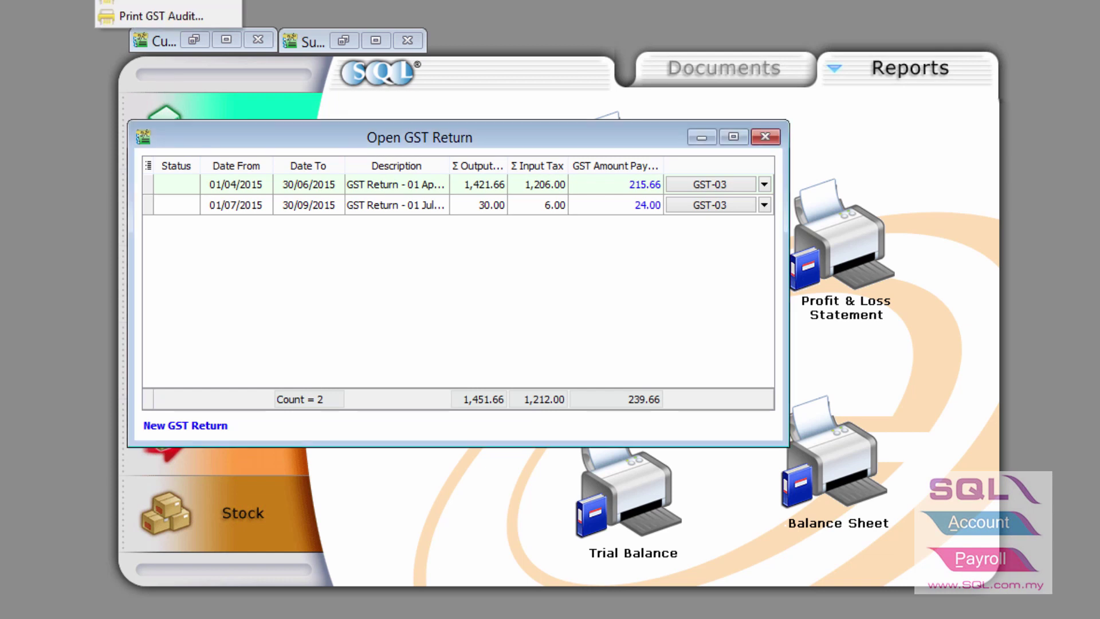
left_click(150, 0)
left_click_drag(134, 172, 340, 122)
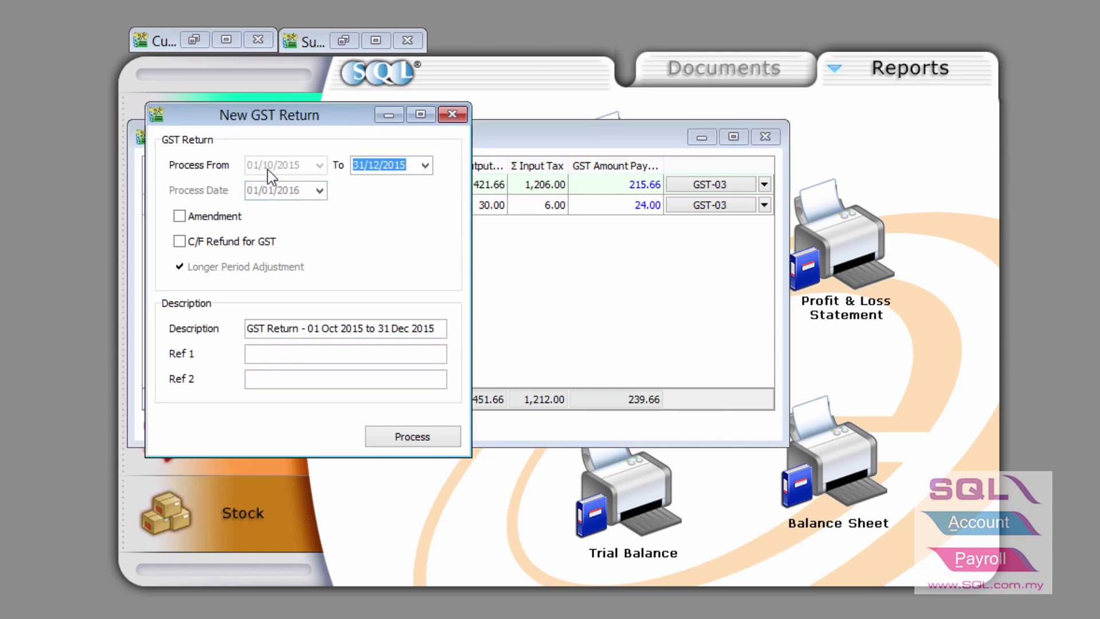
left_click(422, 440)
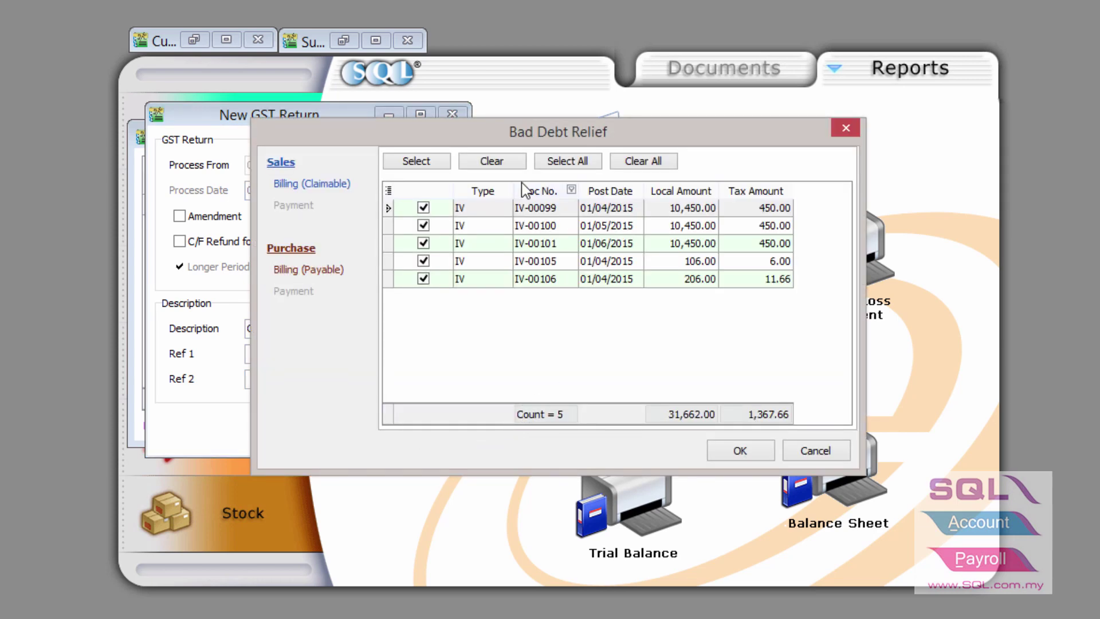
Review the claimable sales bills and payable purchase bills for bad debt relief, and accept them to complete the return
left_click(322, 272)
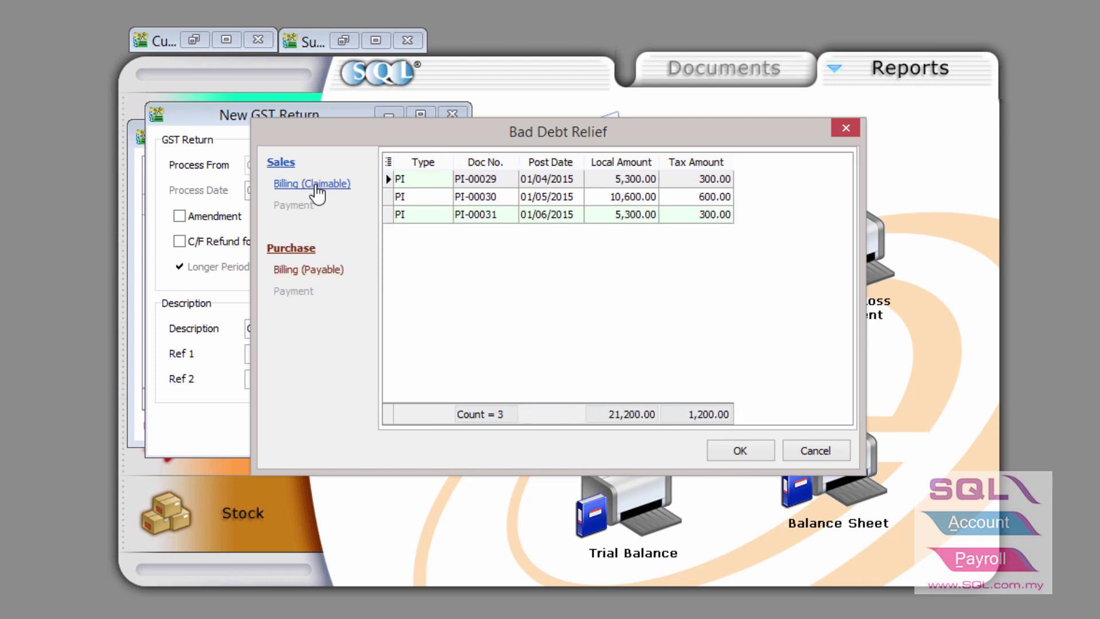
left_click(315, 185)
left_click(319, 272)
left_click(727, 449)
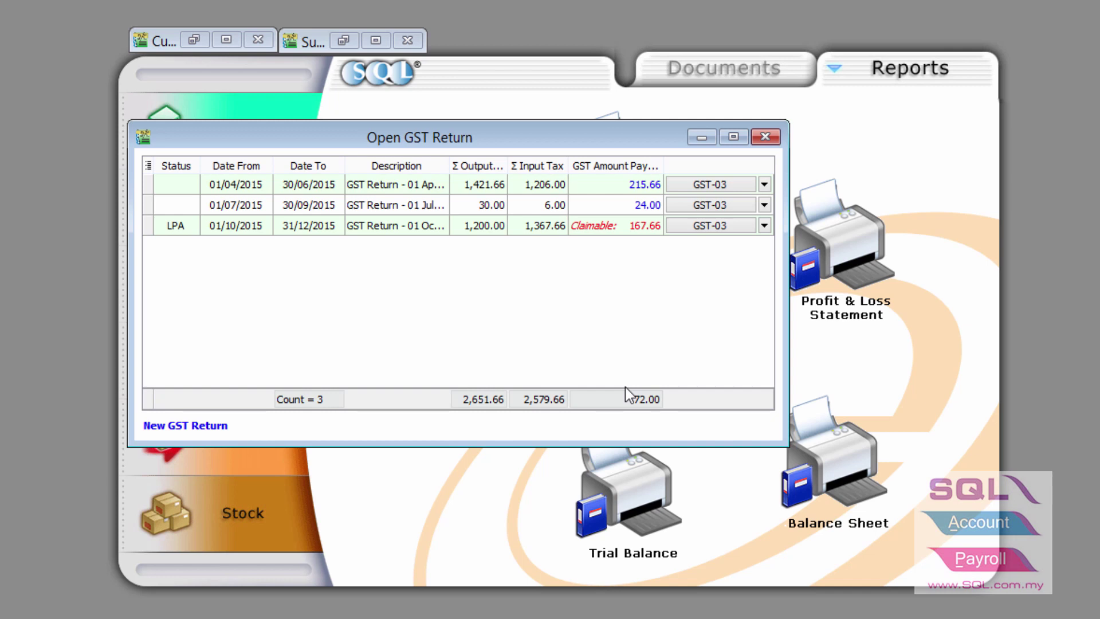
Edit customer payment OR-00059 to knock off invoice IV-00099 with the 5,300.00 paid amount, and save it
left_click(194, 44)
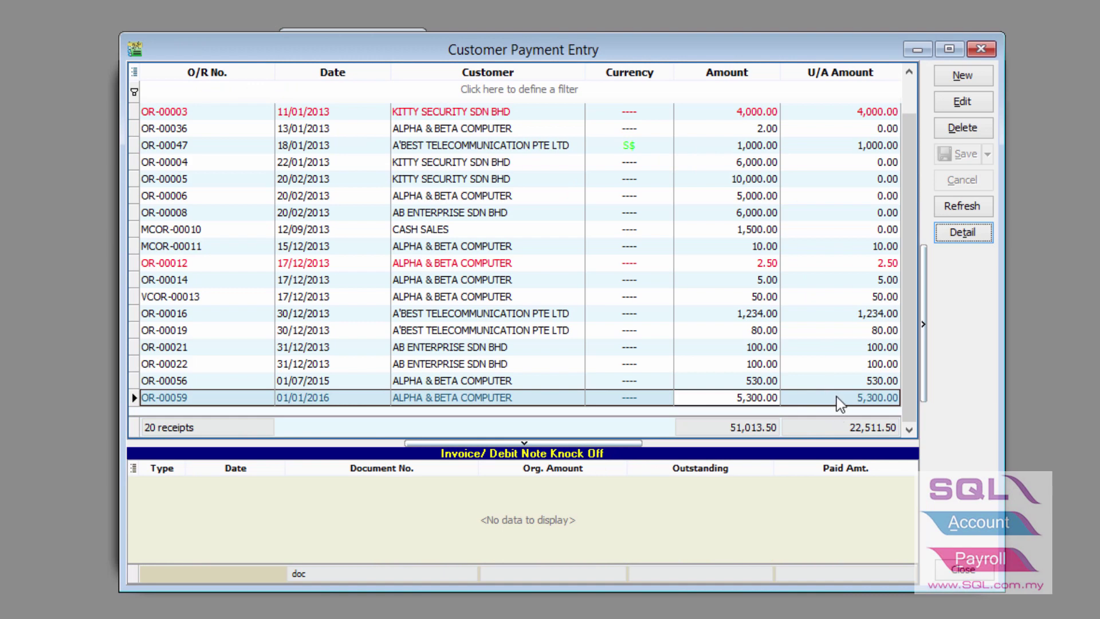
left_click(963, 101)
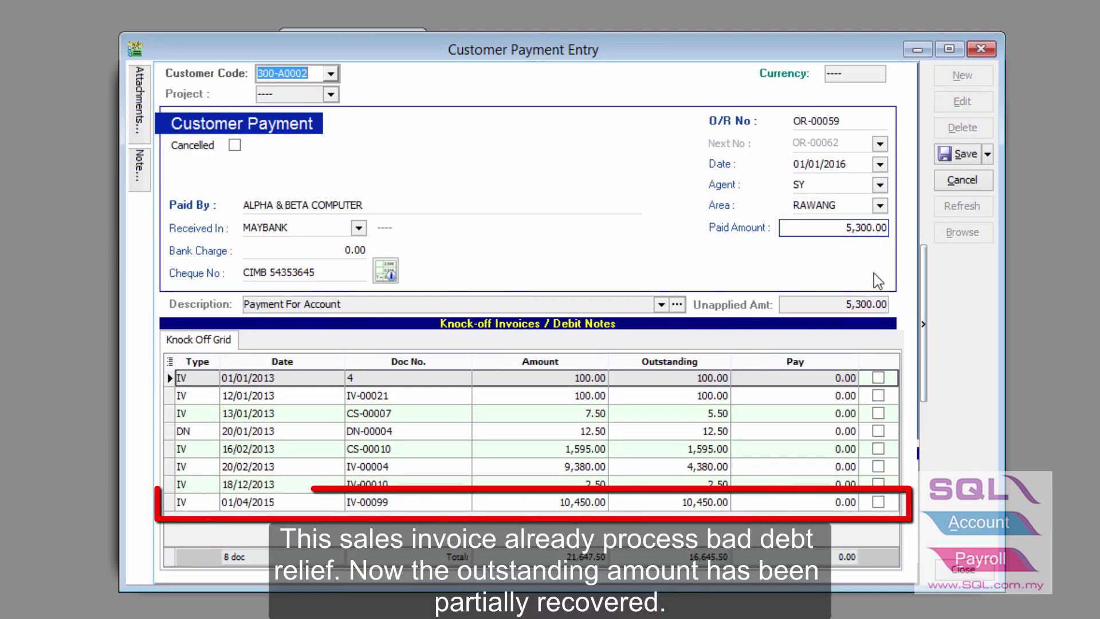
left_click(880, 504)
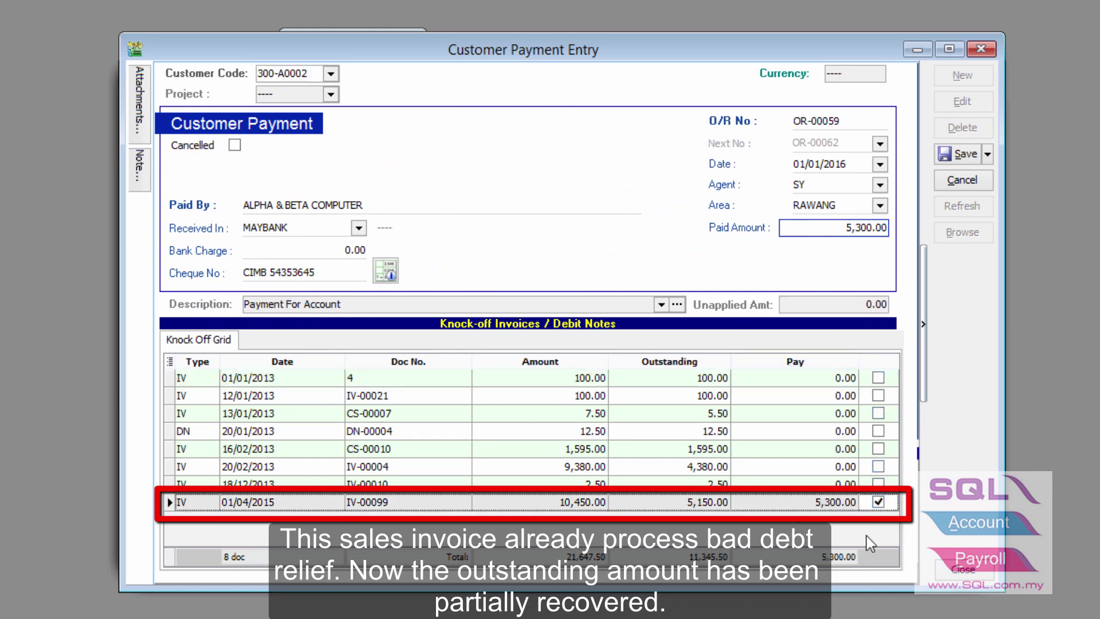
left_click_drag(821, 164, 782, 164)
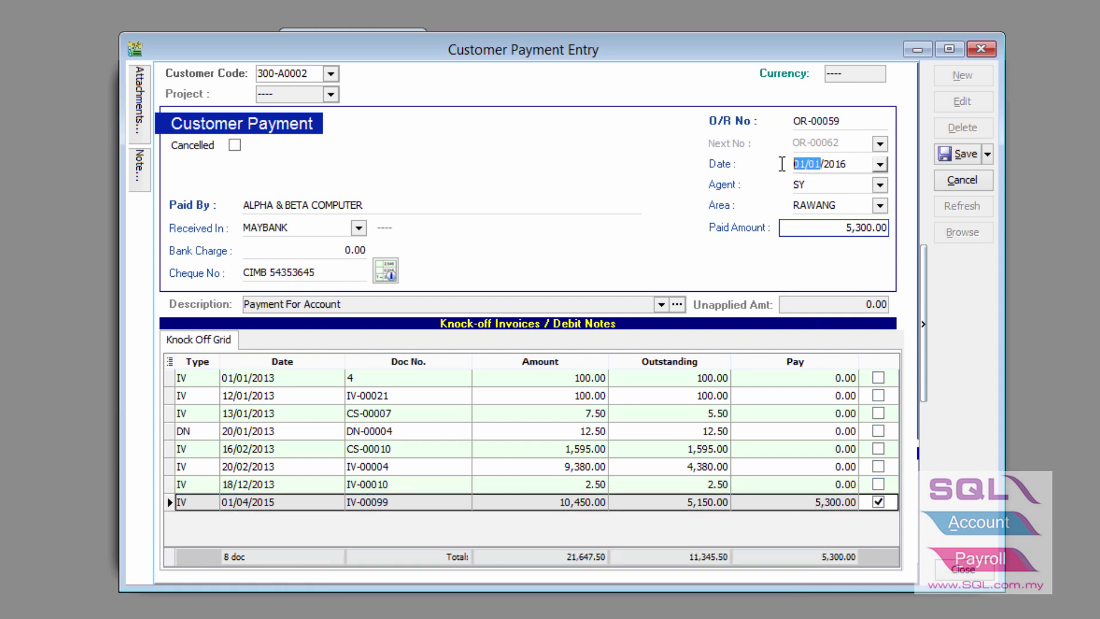
left_click(967, 155)
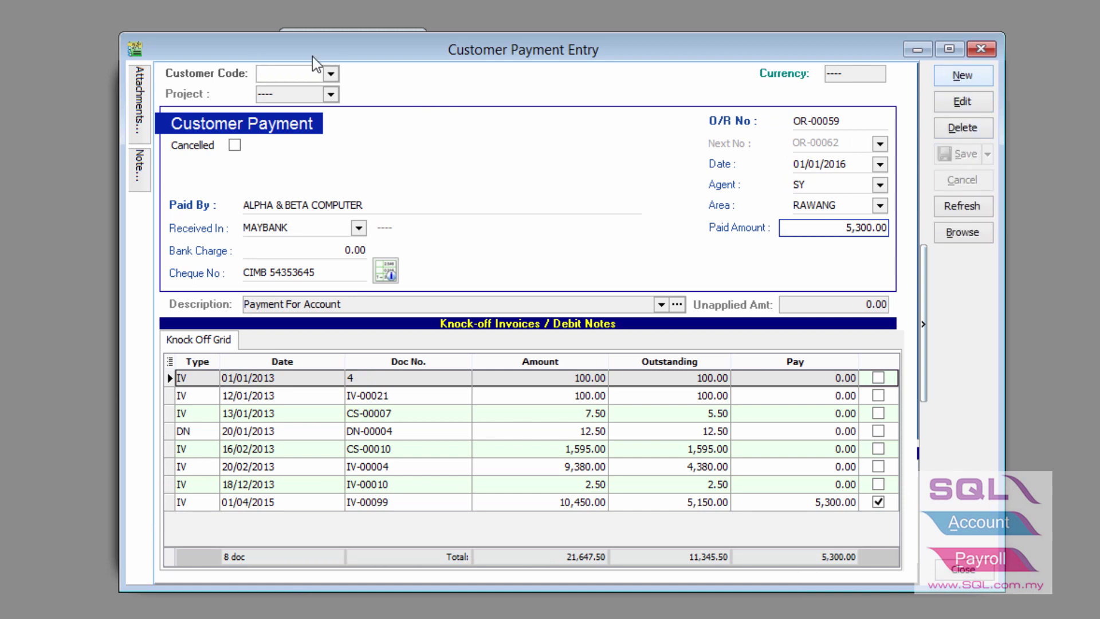
Create a customer payment for ALPHA & BETA COMPUTER dated 01/02/2016, knocking off the full outstanding balance of invoice IV-00099
left_click(331, 74)
key("Return")
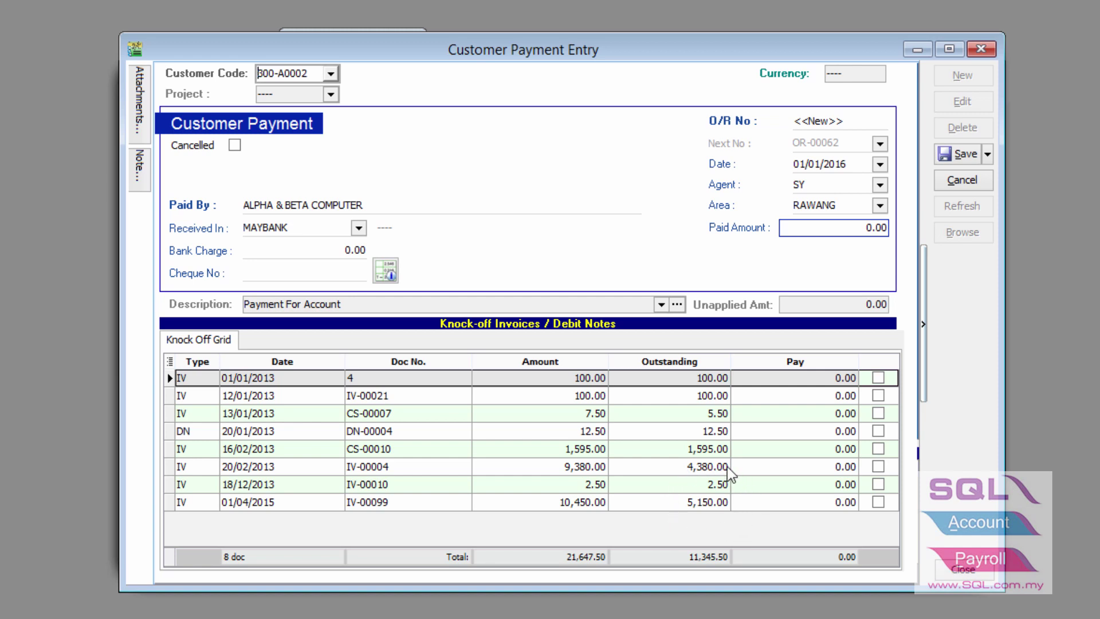
left_click(803, 502)
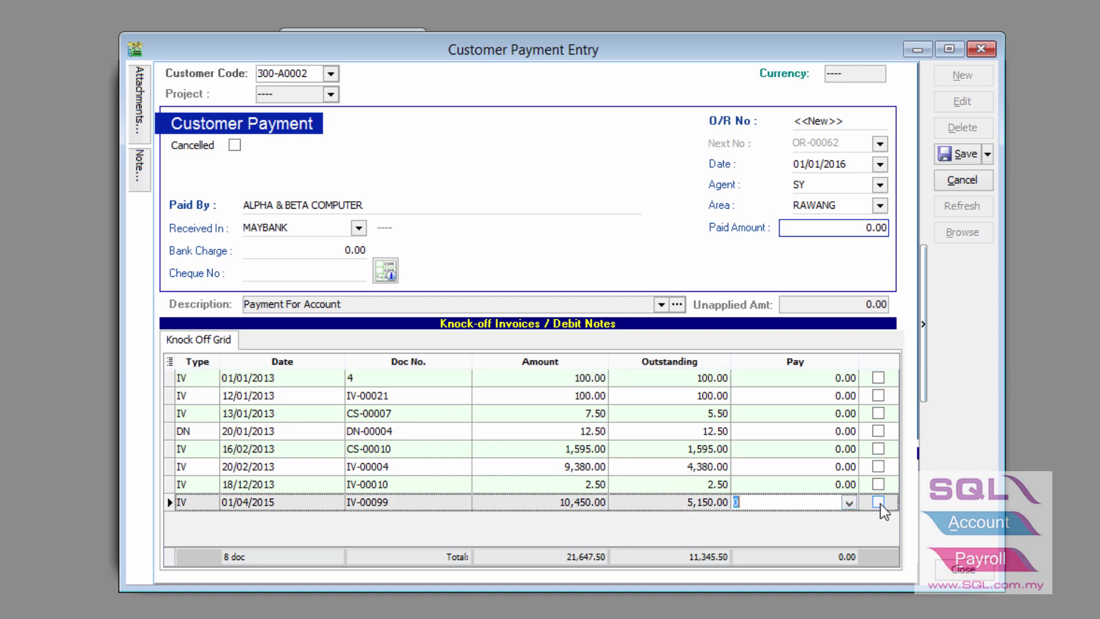
left_click(878, 502)
left_click(817, 164)
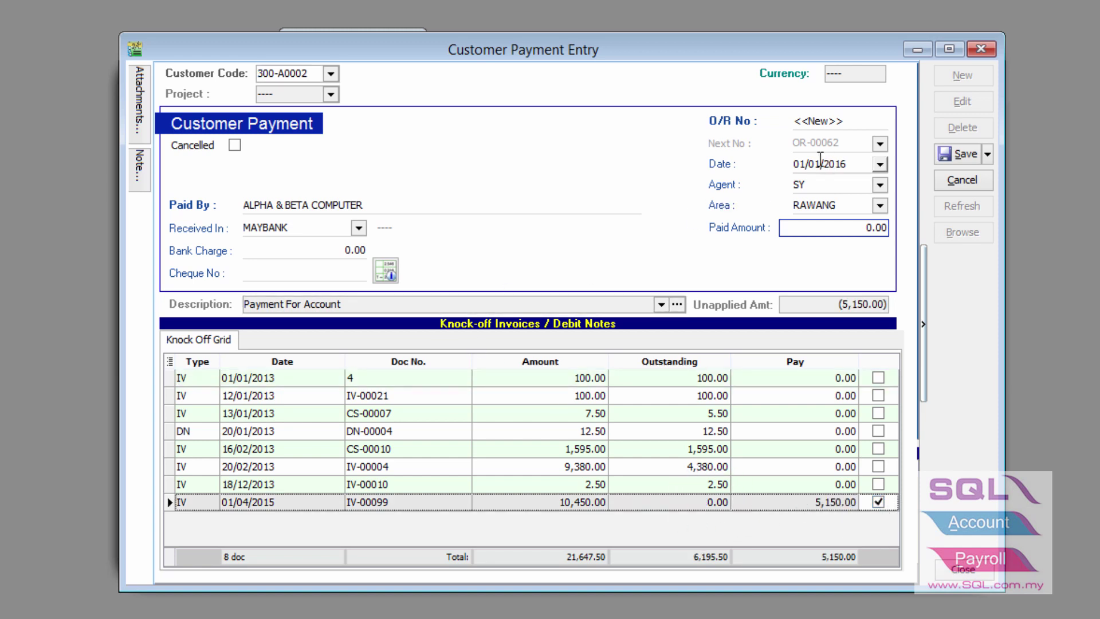
type("2")
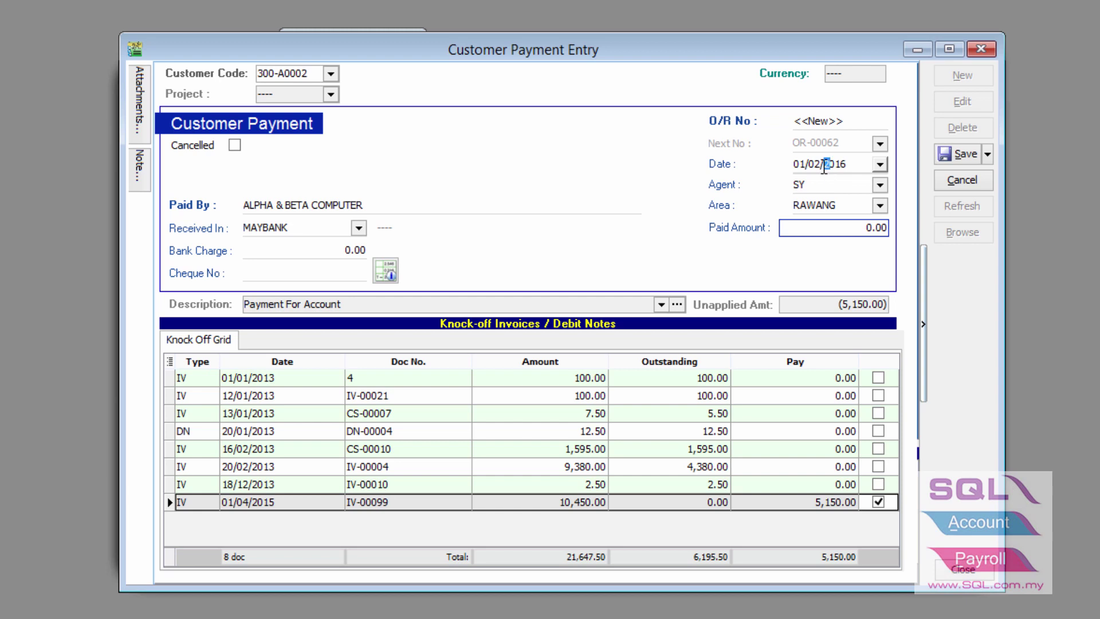
Enter cheque number cimb 69696, save the customer payment and minimise the payment entry window
left_click(293, 274)
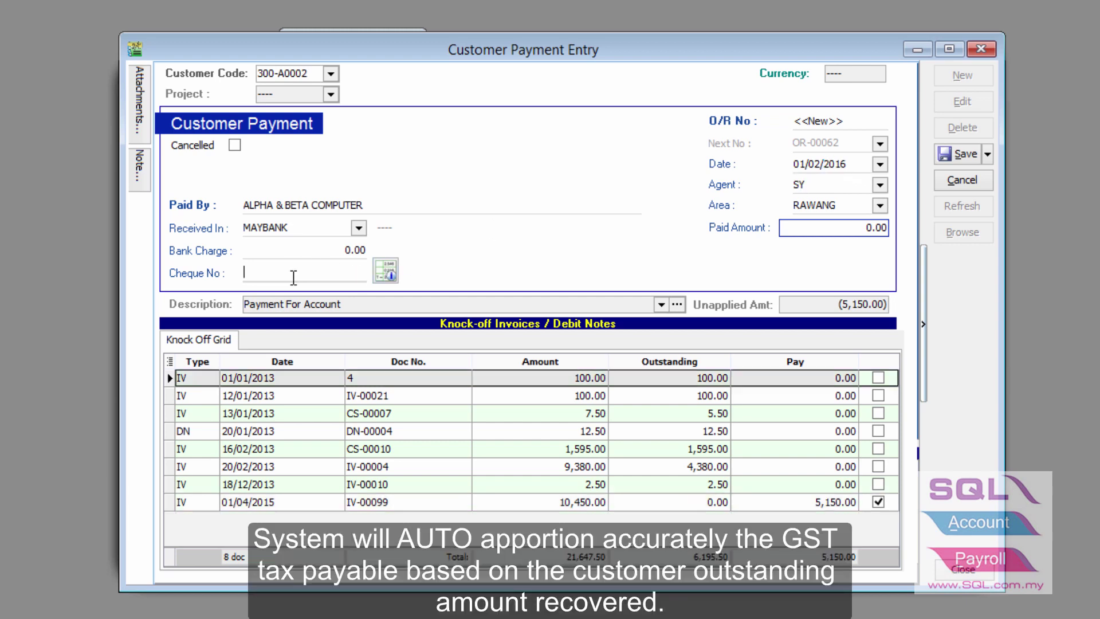
type("cimb 69696")
left_click(960, 155)
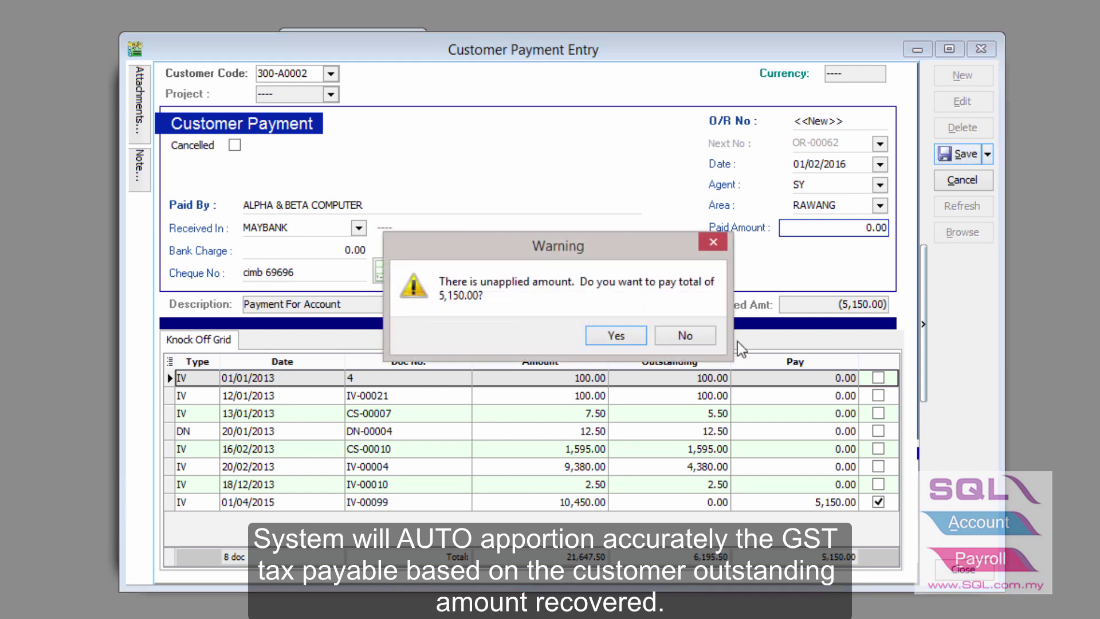
left_click(687, 338)
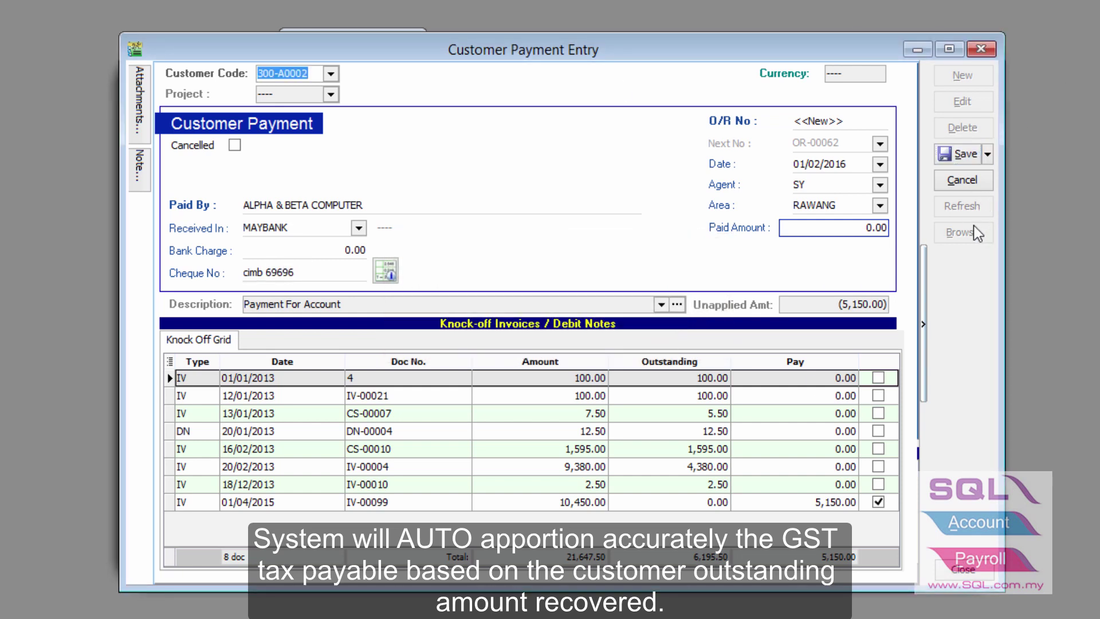
left_click(917, 50)
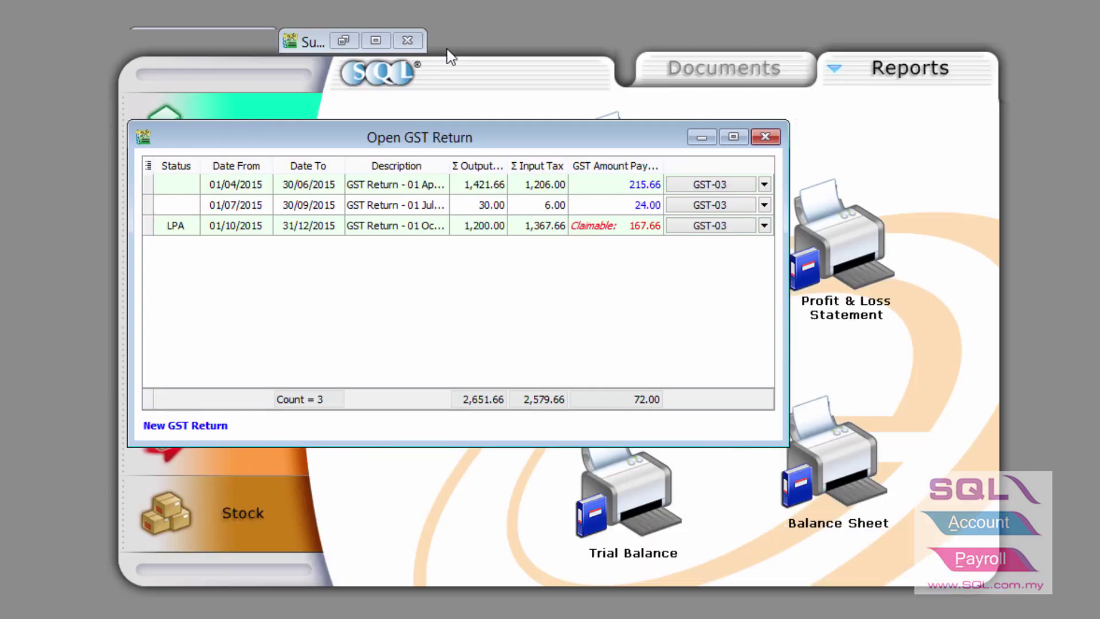
Edit supplier payment PV-00055 to knock off purchase invoice PI-00029 with the 5,300.00 paid amount, and save it
left_click(344, 40)
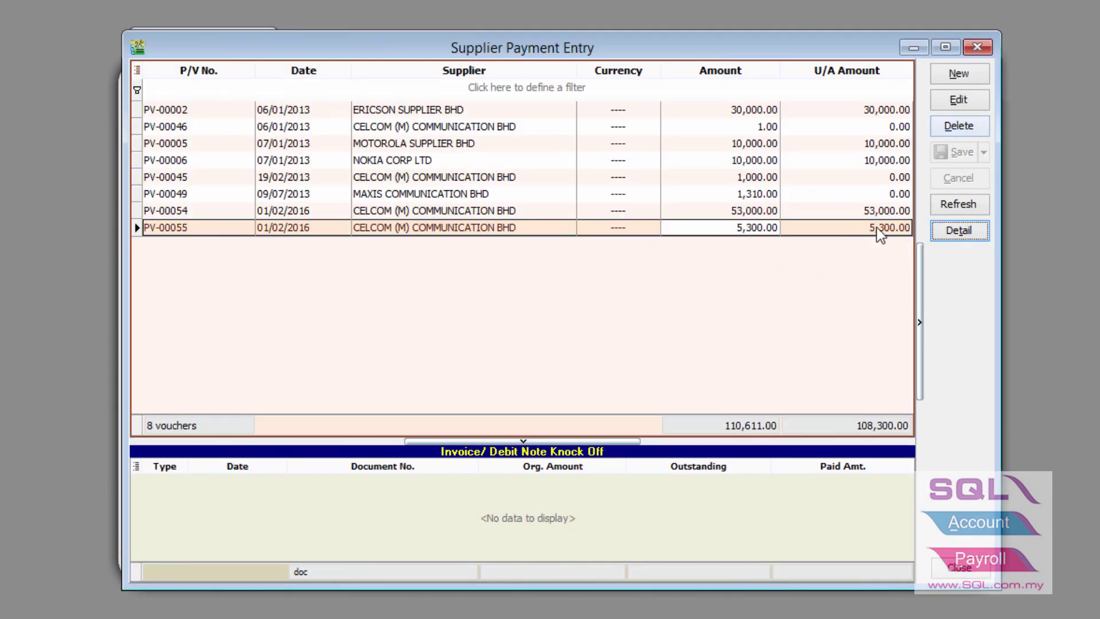
double_click(876, 228)
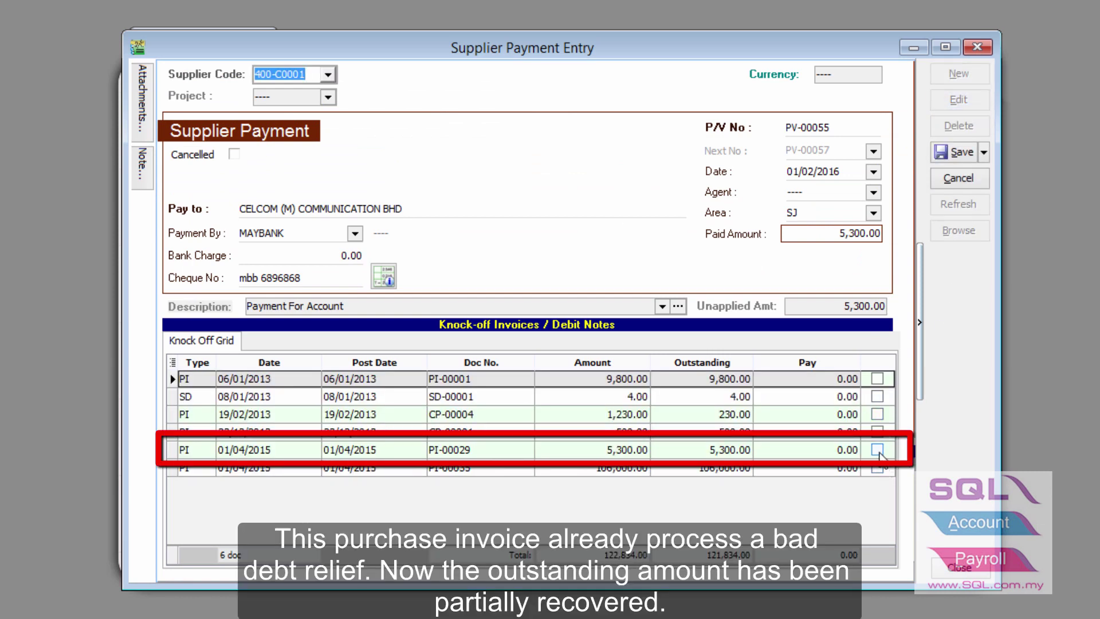
left_click(877, 450)
left_click(810, 171)
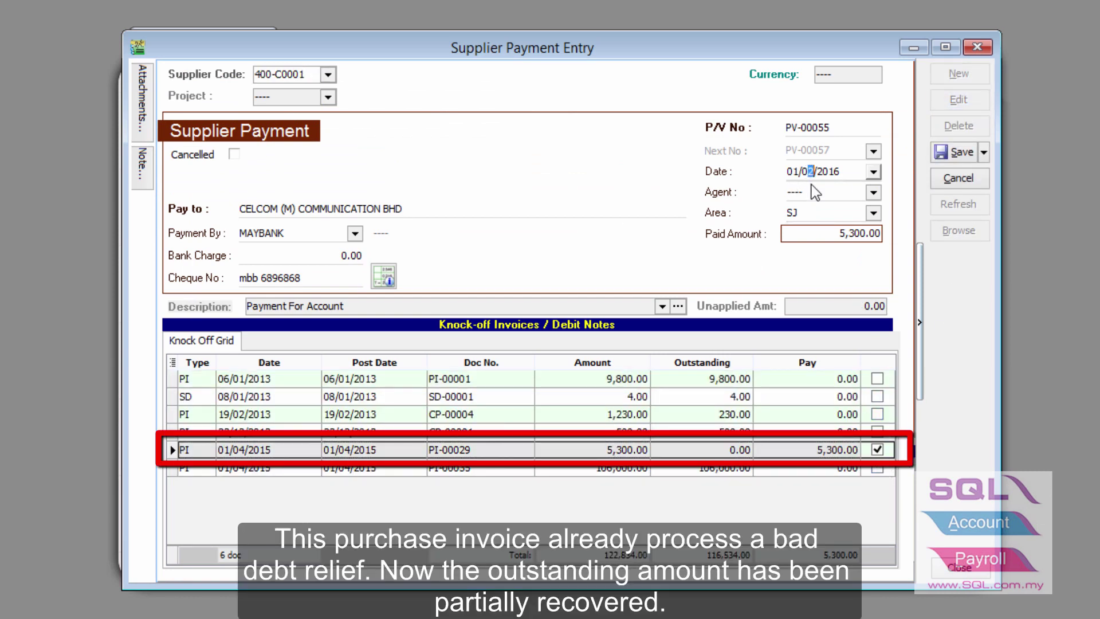
left_click(958, 153)
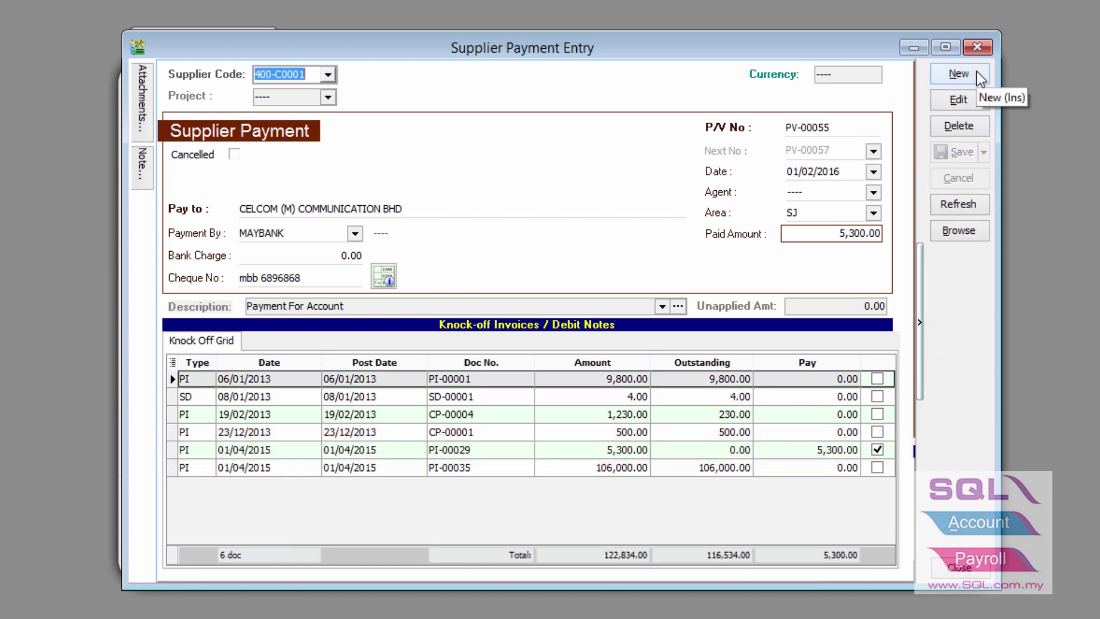
Create a new supplier payment for CELCOM (M) COMMUNICATION BHD and date it 01/03/2016
left_click(977, 71)
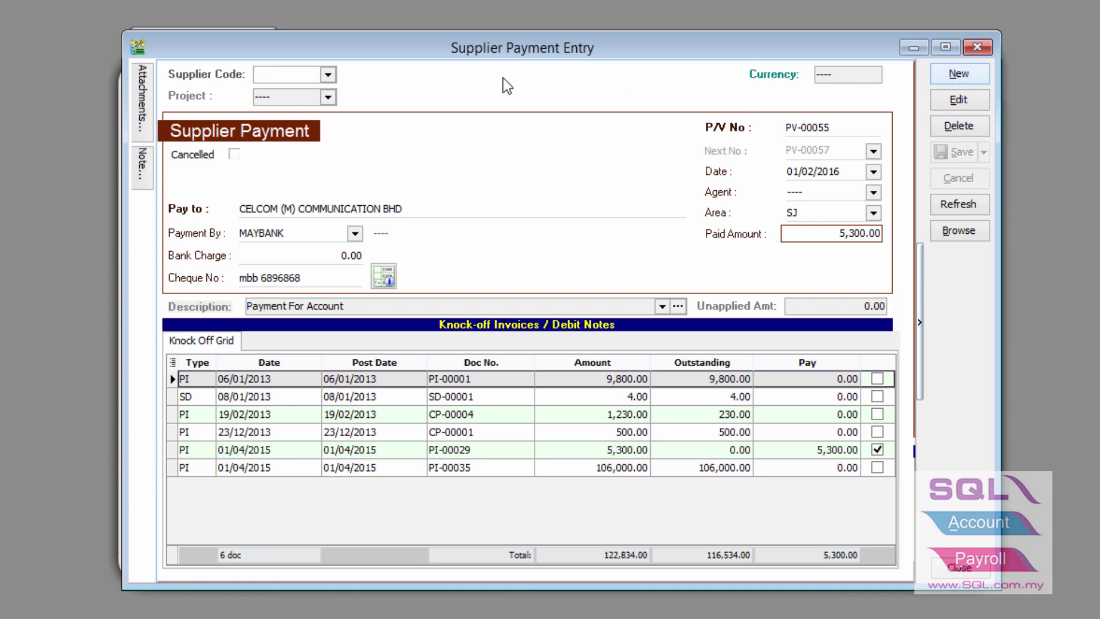
left_click(328, 75)
left_click(355, 143)
left_click(799, 449)
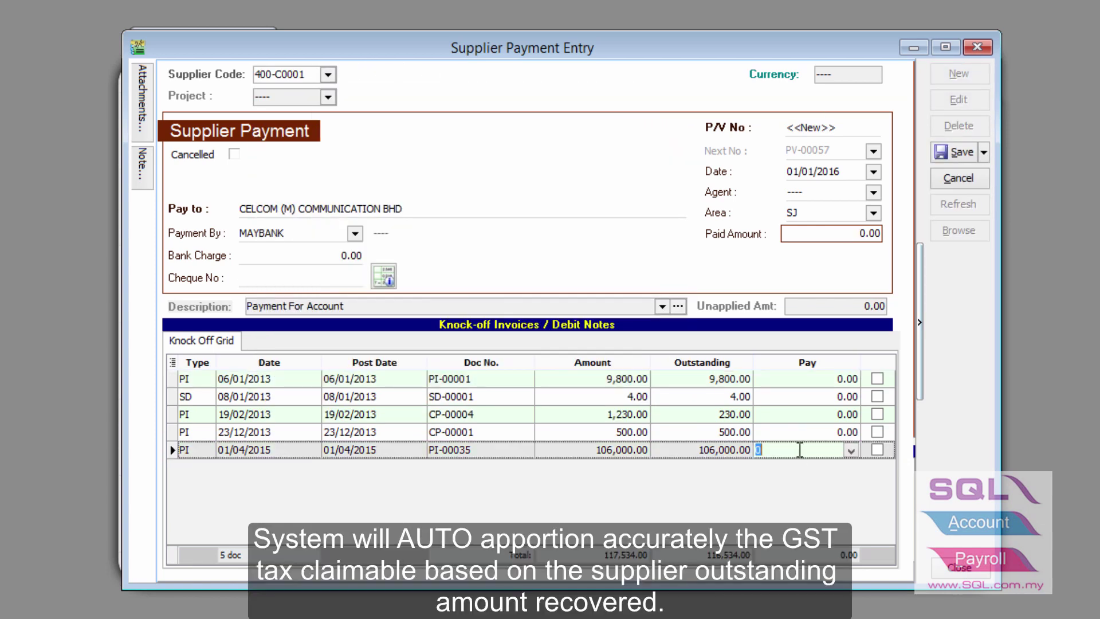
left_click(811, 172)
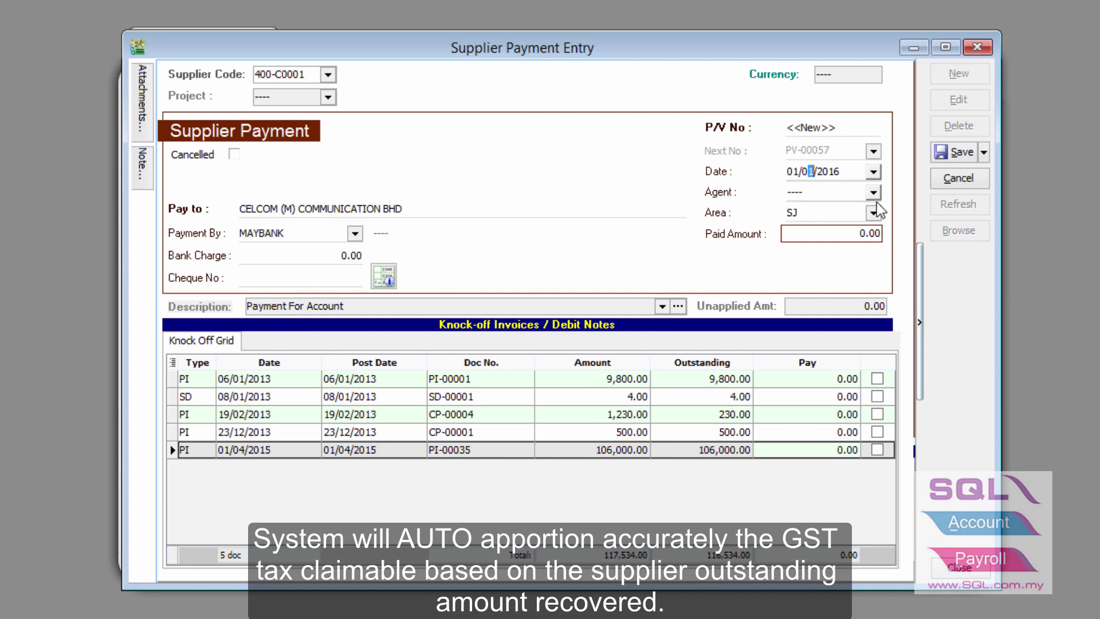
type("3")
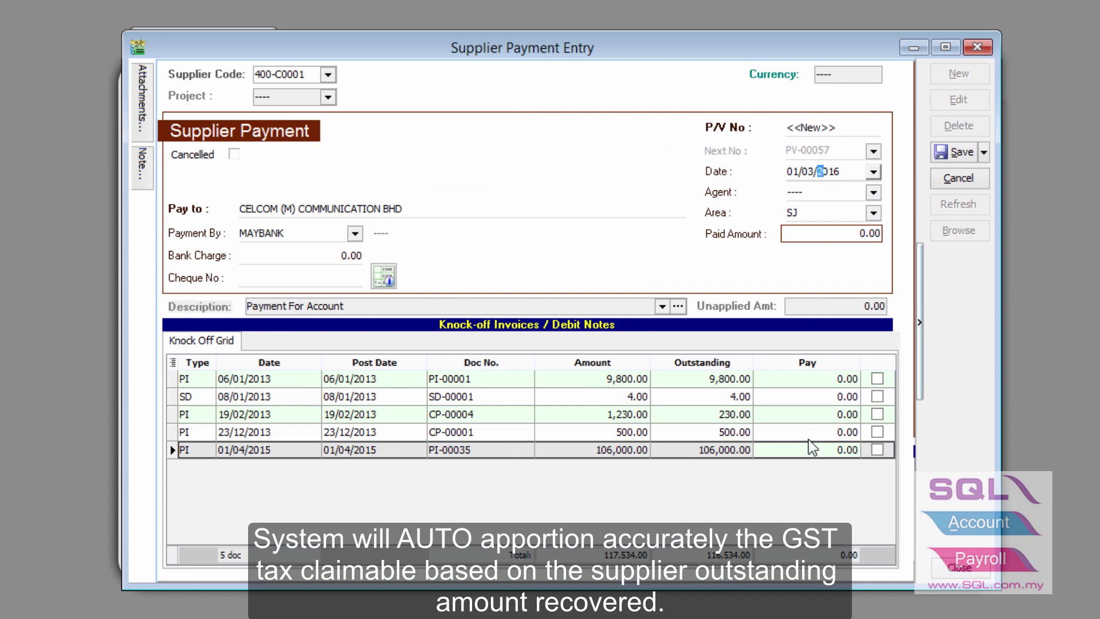
Pay 53,000.00 against purchase invoice PI-00035 and save the supplier payment without a cheque number
left_click(795, 450)
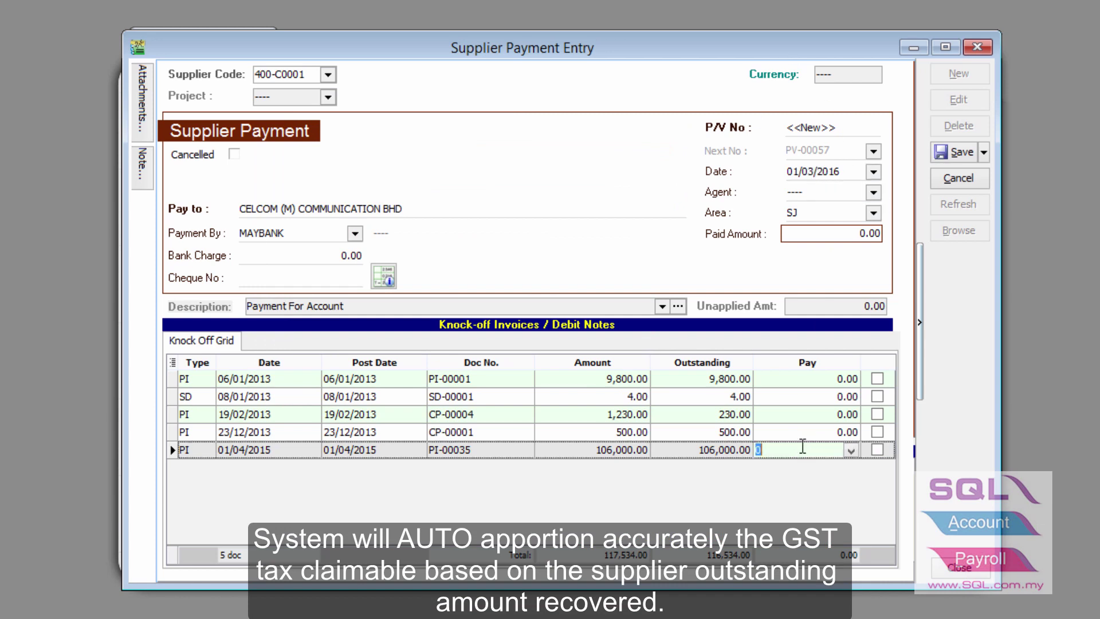
type("53000")
left_click(954, 152)
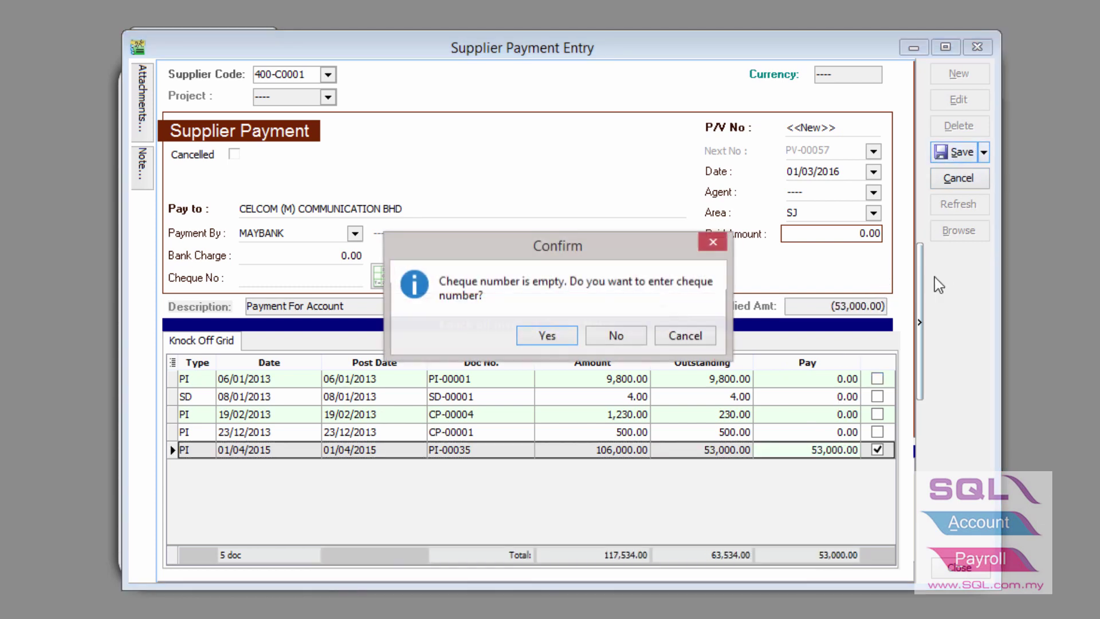
left_click(609, 338)
left_click(613, 337)
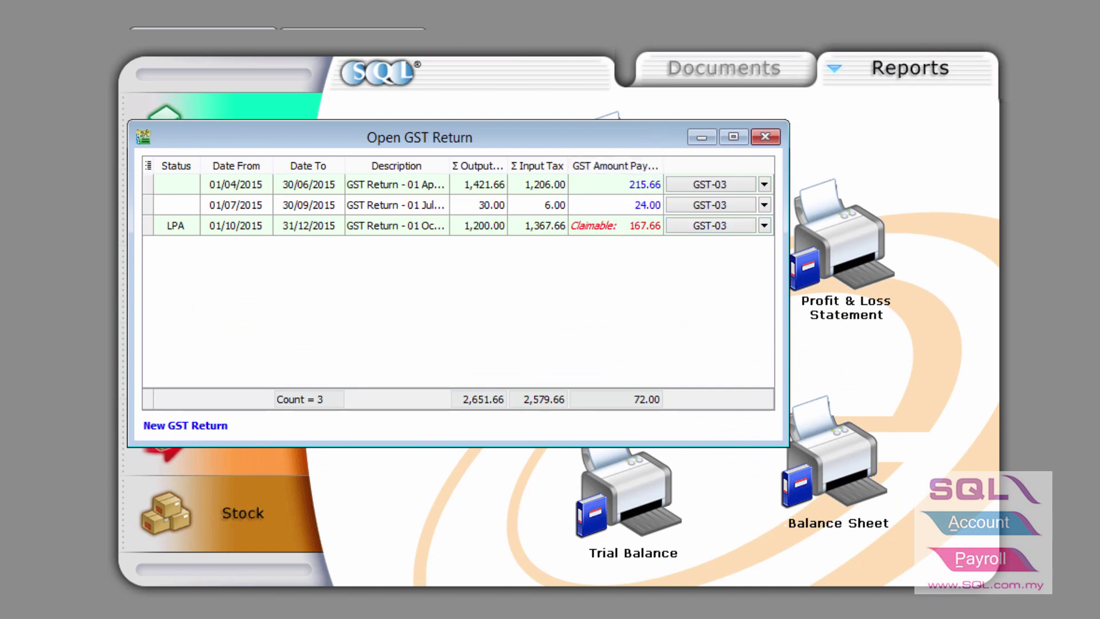
Start a new GST return for the period 01/01/2016 to 31/03/2016 and process it
left_click(107, 1)
left_click(149, 0)
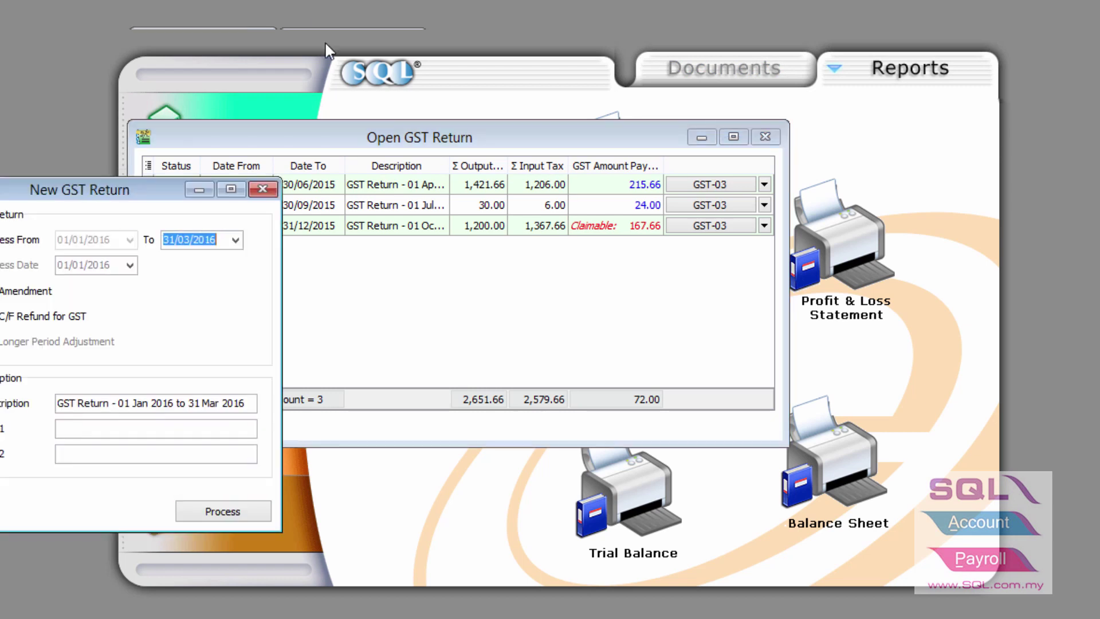
left_click_drag(169, 183, 410, 115)
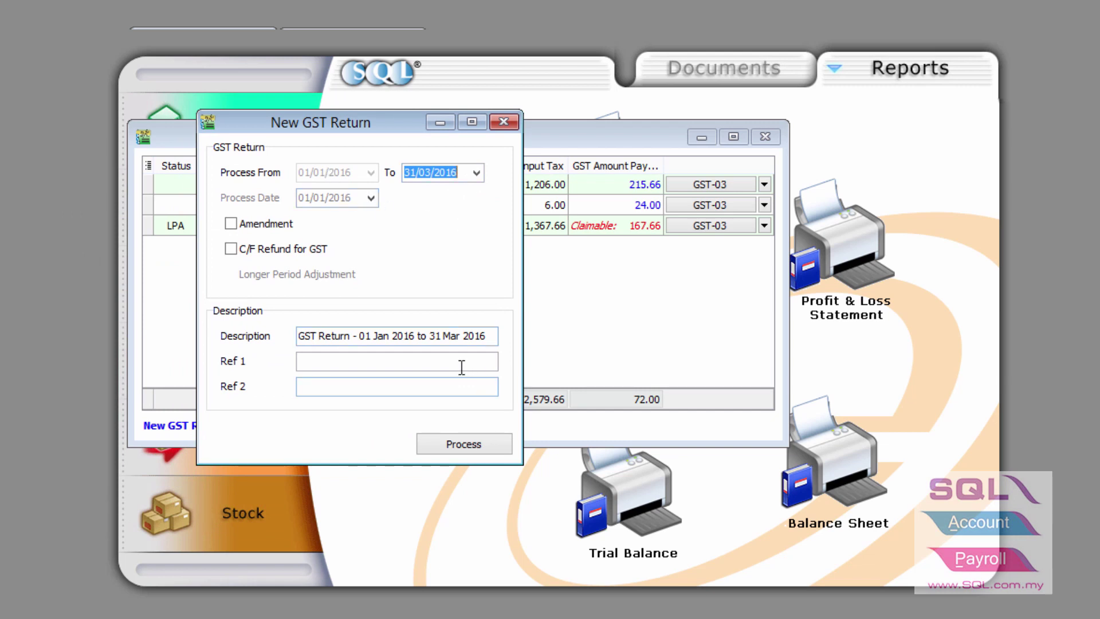
left_click(475, 443)
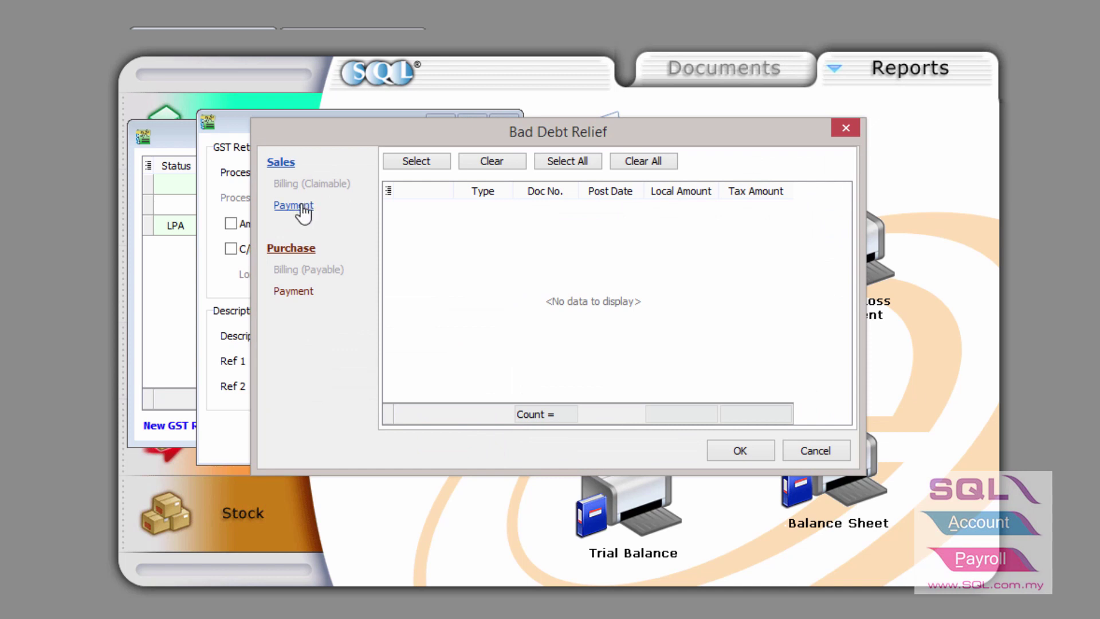
Check the tax recovered on sales payments OR-00059 and OR-00062 in the bad debt relief details
left_click(302, 206)
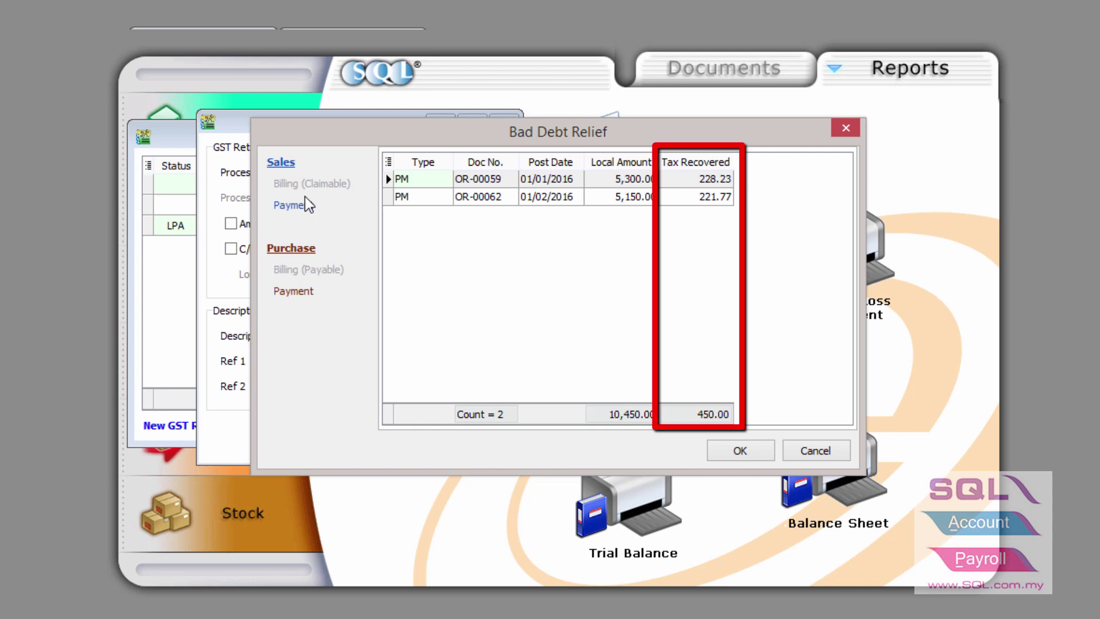
left_click(640, 181)
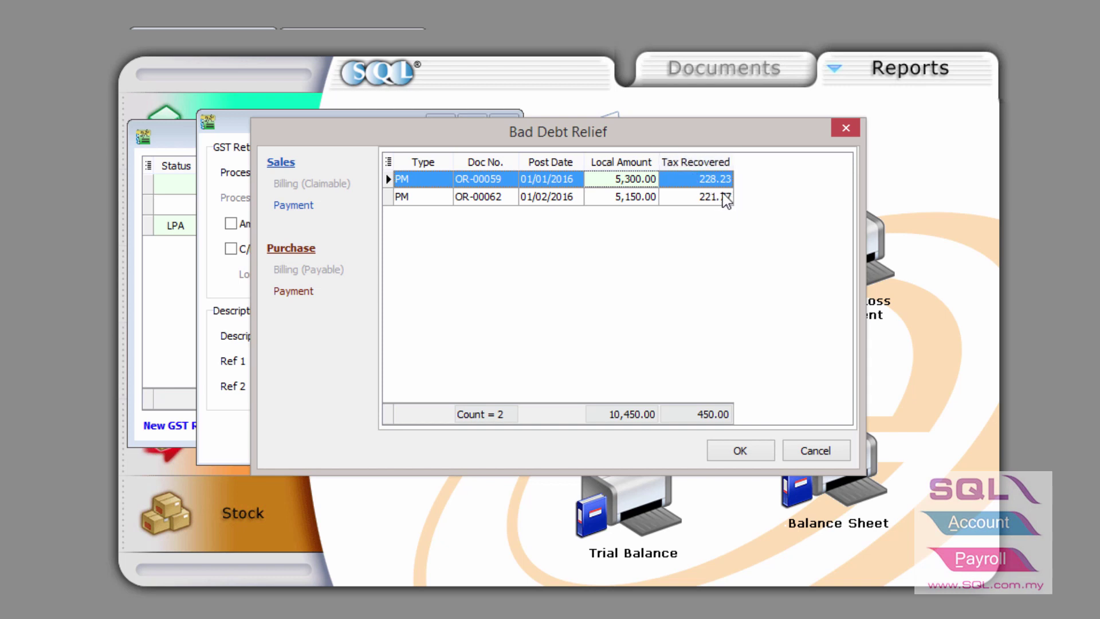
left_click(642, 197)
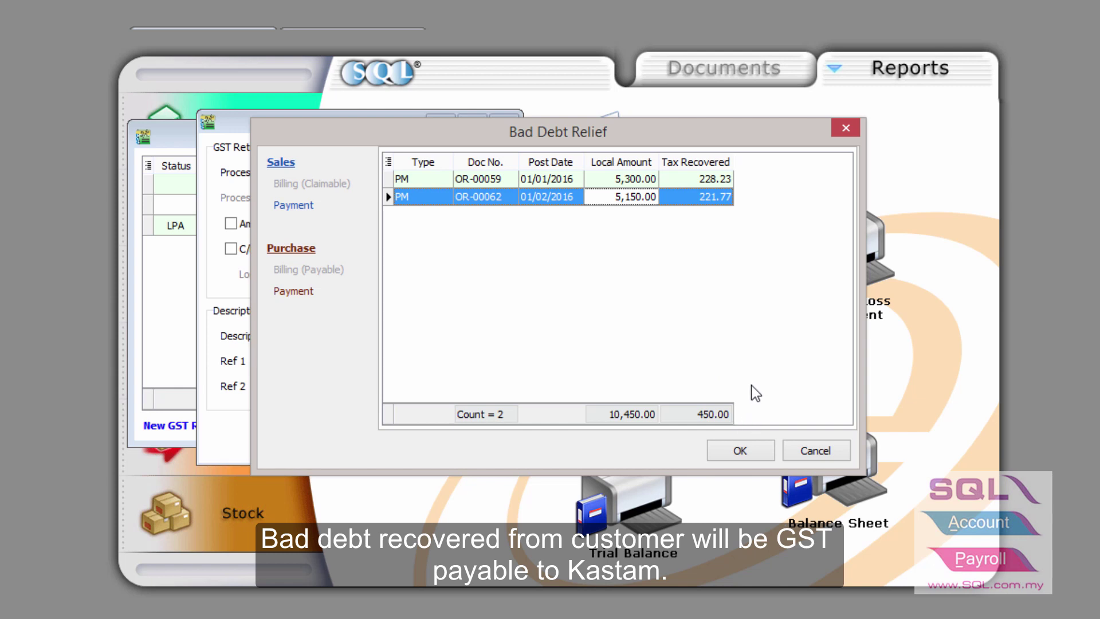
Check the tax recovered on the purchase payment in the bad debt relief details and accept them to complete the GST return
left_click(294, 293)
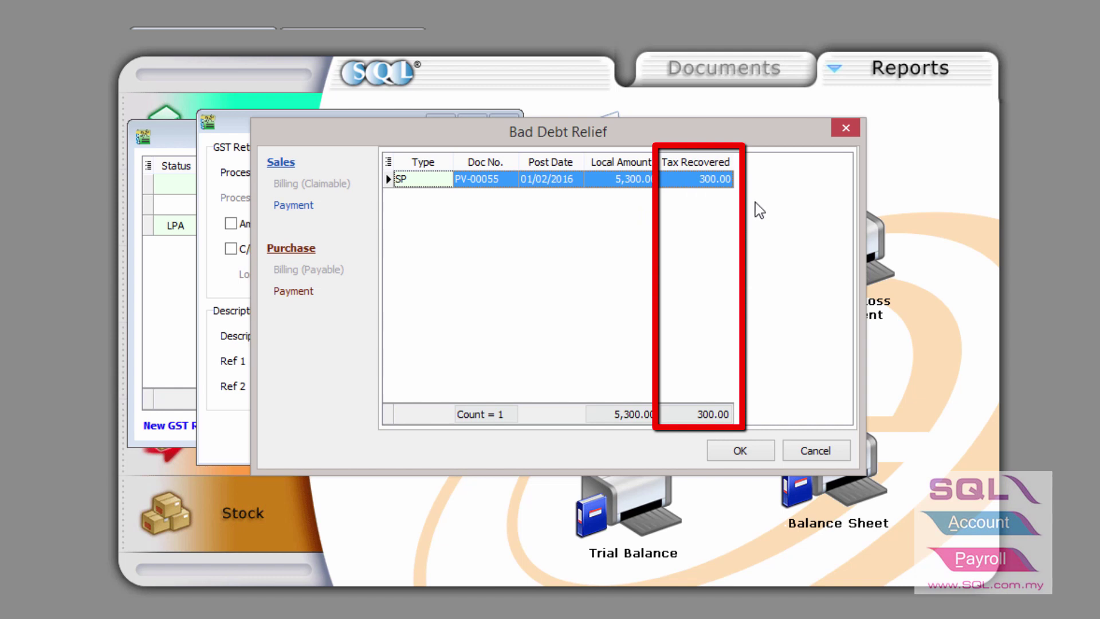
left_click(739, 450)
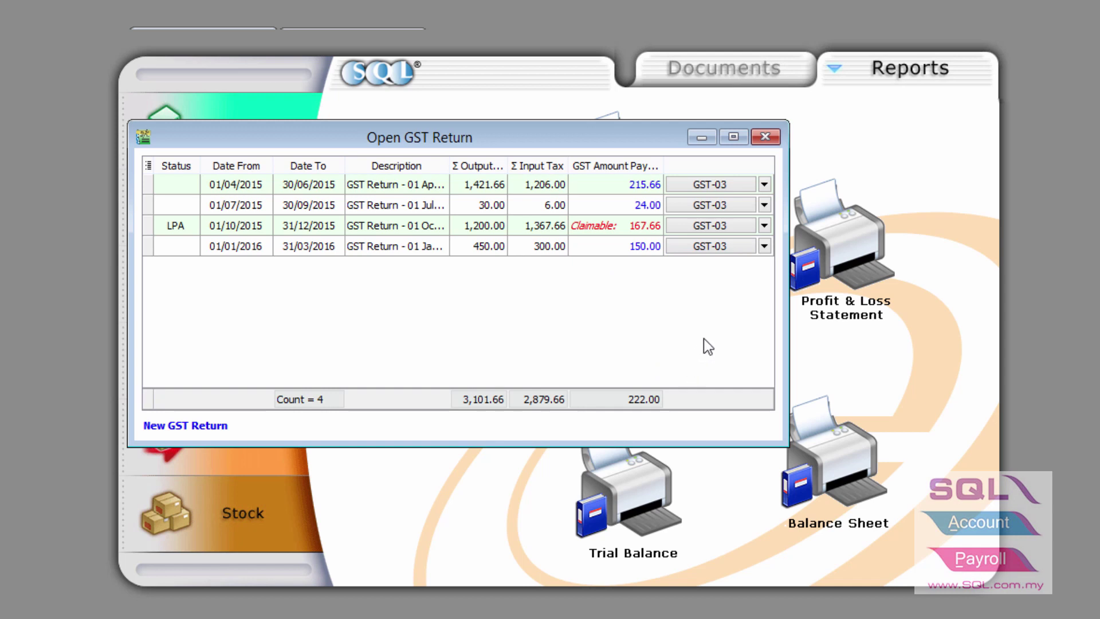
Open the GST-03 form for the 01/01/2016 to 31/03/2016 return, enlarge its window and collapse the GST process options
left_click(708, 244)
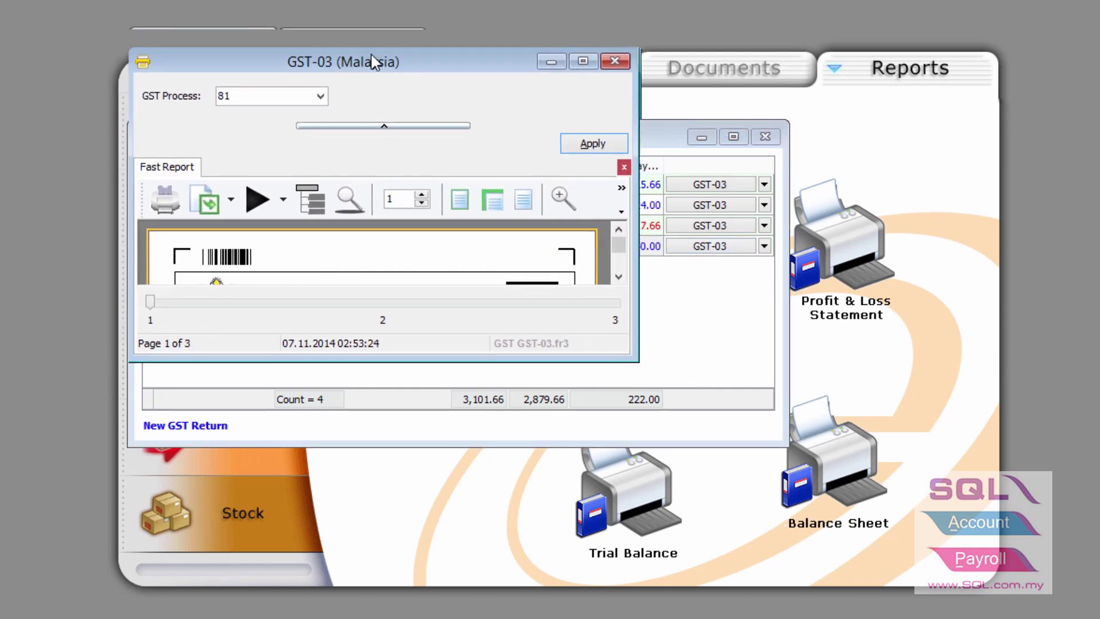
left_click_drag(371, 55, 362, 47)
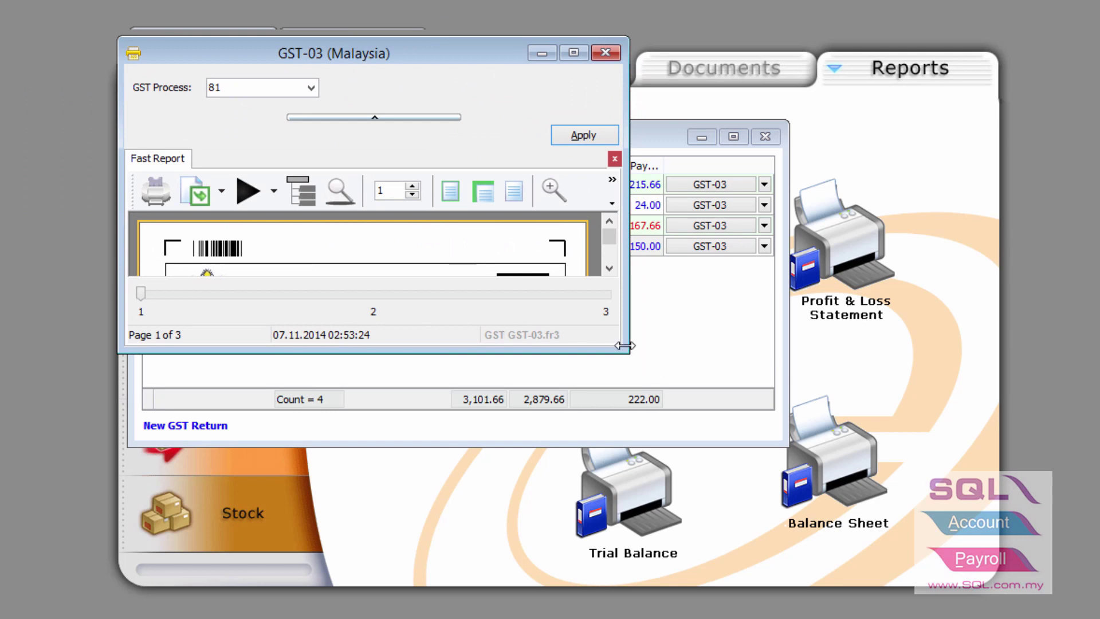
left_click_drag(625, 347, 993, 589)
left_click(611, 116)
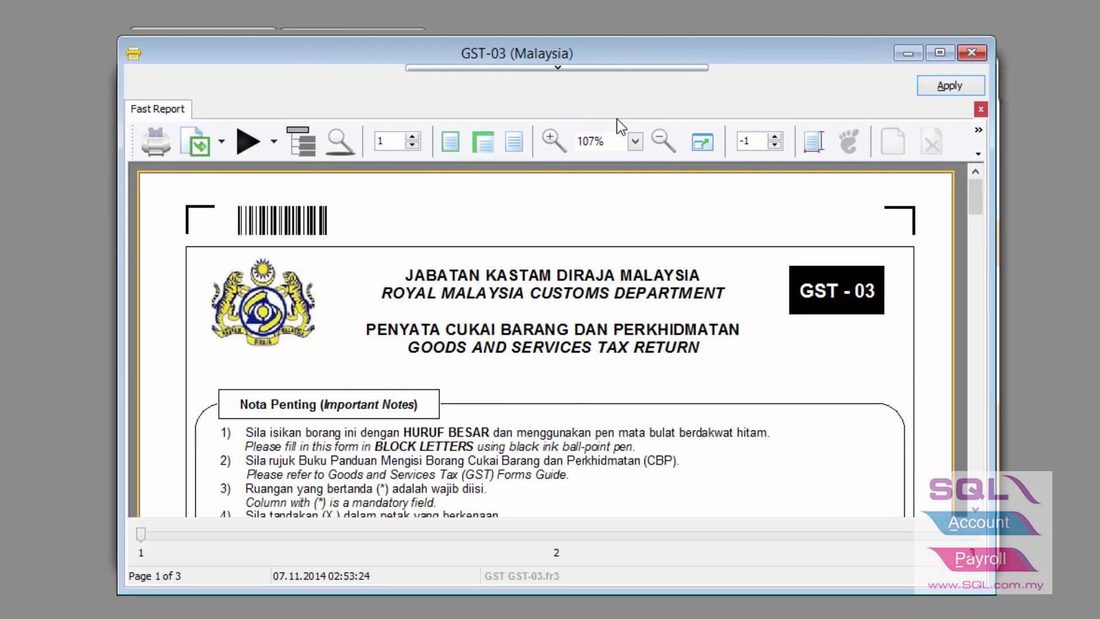
Examine the input tax, GST amount payable and bad debt recovered items on page 2 of the GST-03 form
left_click_drag(976, 202, 981, 316)
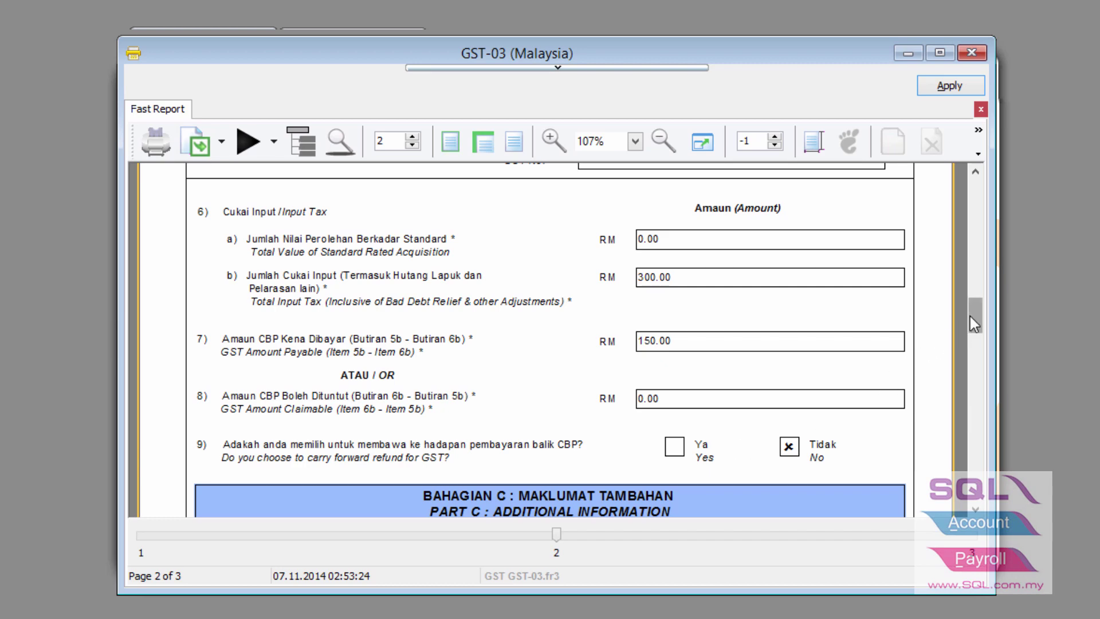
left_click_drag(974, 323, 971, 382)
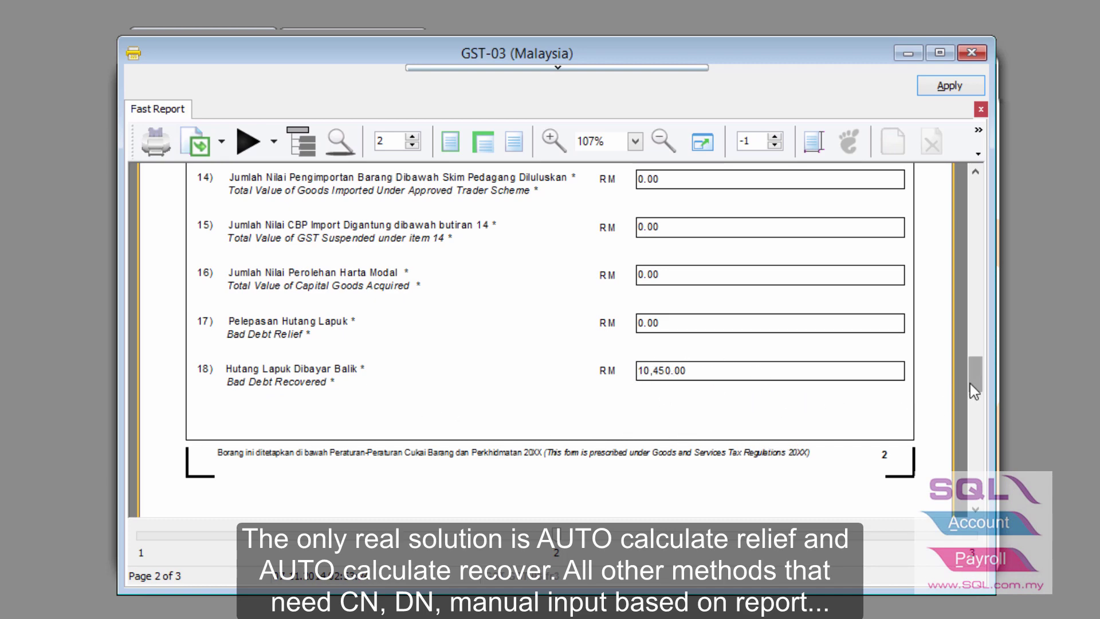
mouse_move(970, 383)
left_mouse_down()
mouse_move(968, 408)
mouse_move(965, 368)
left_mouse_up()
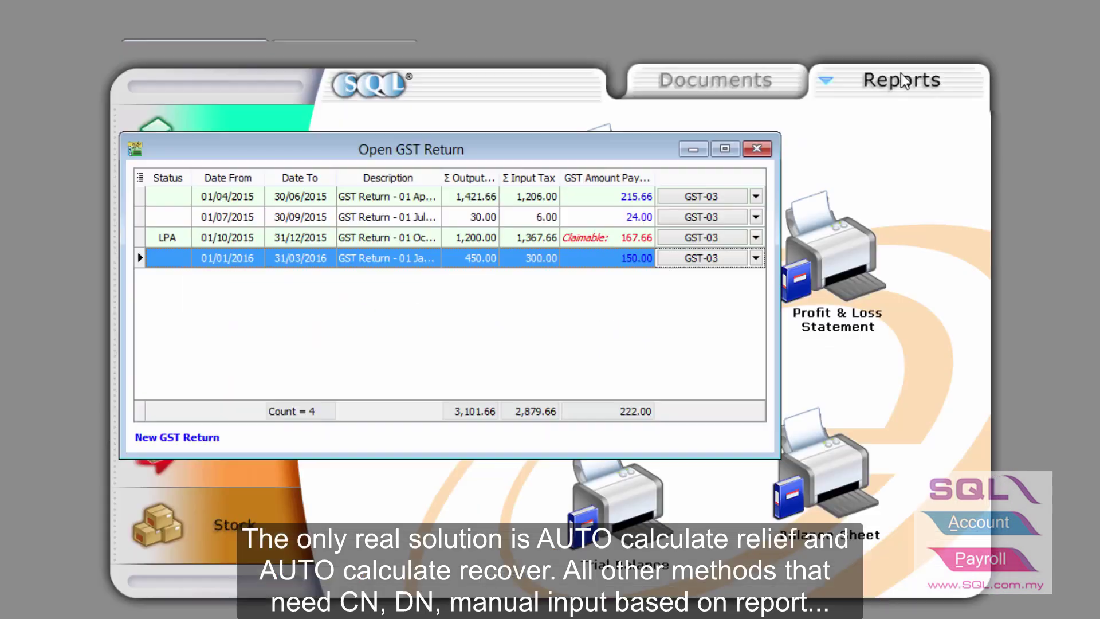